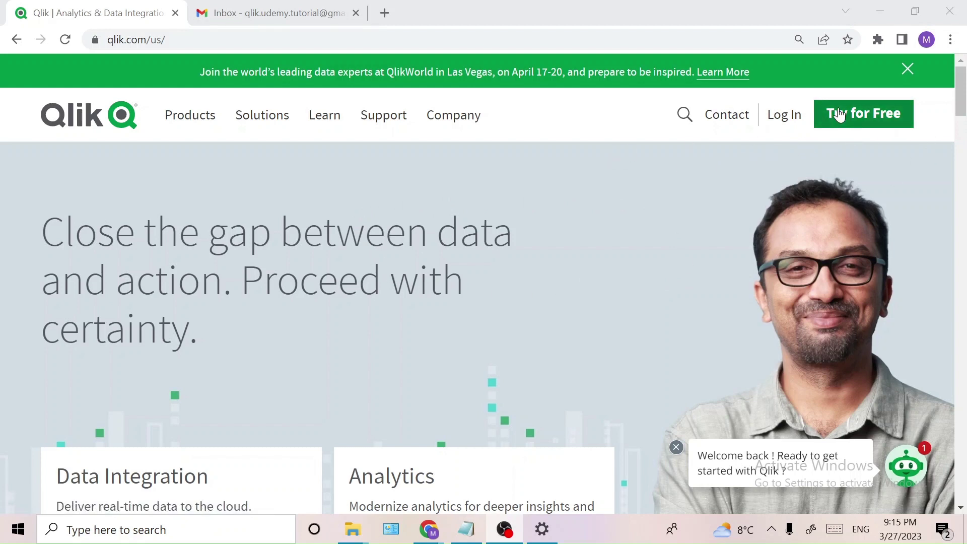
Go to the Qlik Sense free trial signup page using 'Try for Free'.
left_click(873, 118)
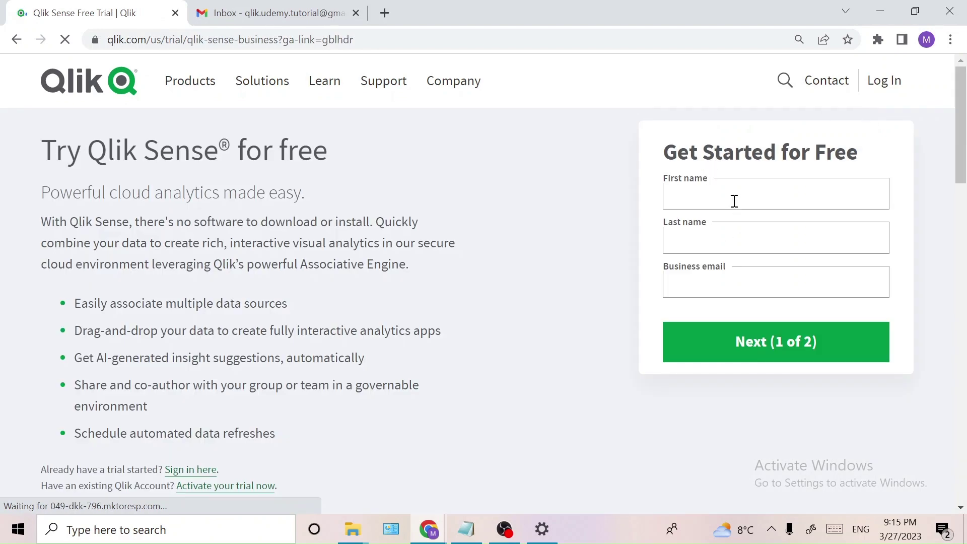
Fill the first and last name from the saved autofill details.
left_click(733, 200)
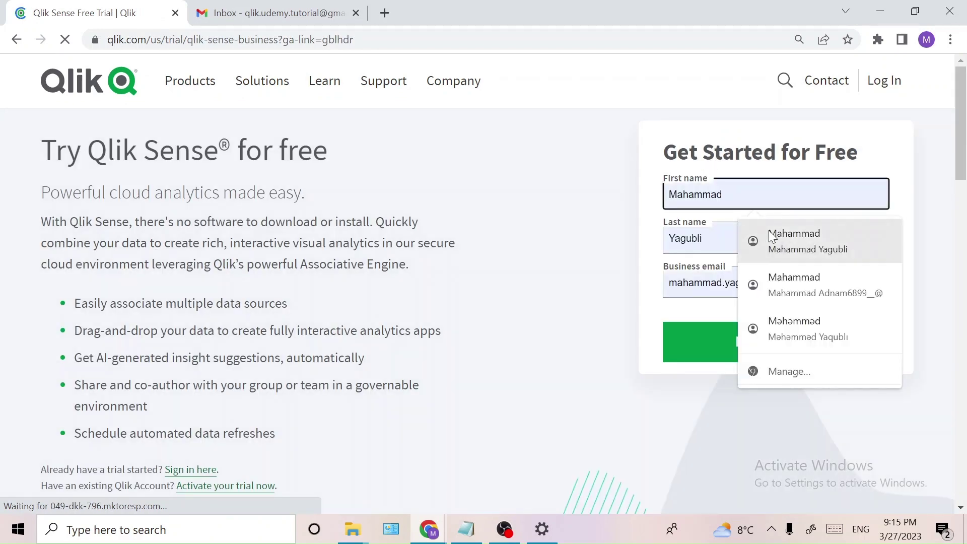
left_click(772, 236)
left_click(721, 234)
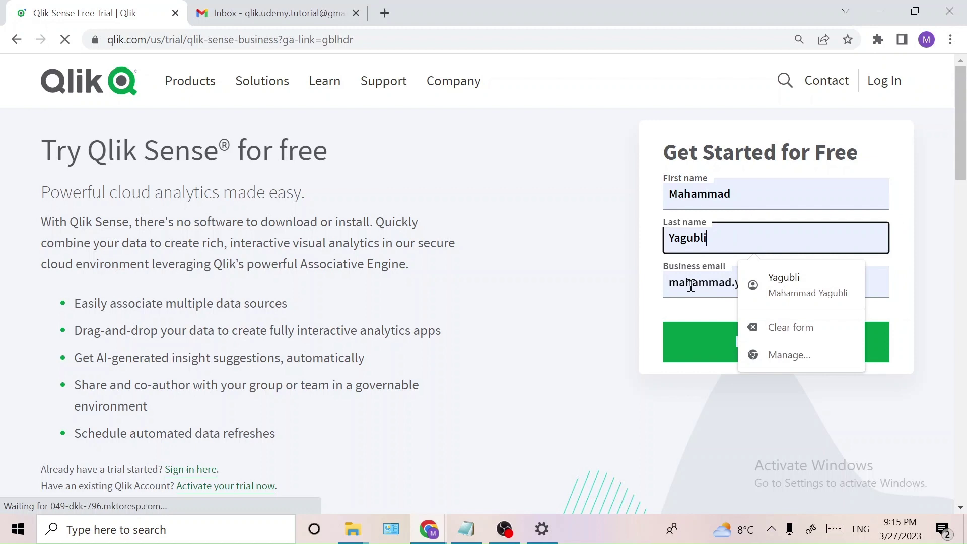
Replace the business email's user part with the tutorial address and submit 'Next (1 of 2)'.
left_click_drag(668, 282, 775, 283)
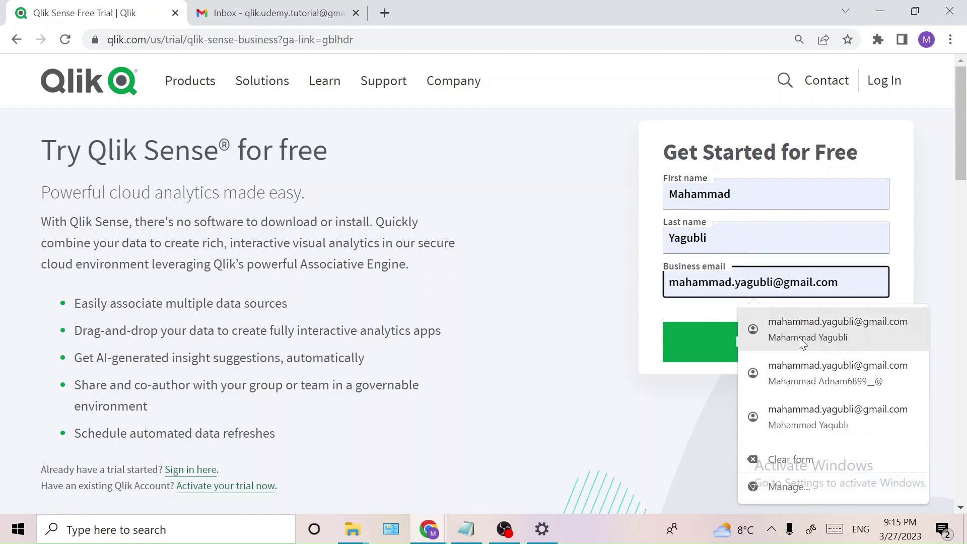
left_click(774, 282)
left_click_drag(776, 282, 669, 282)
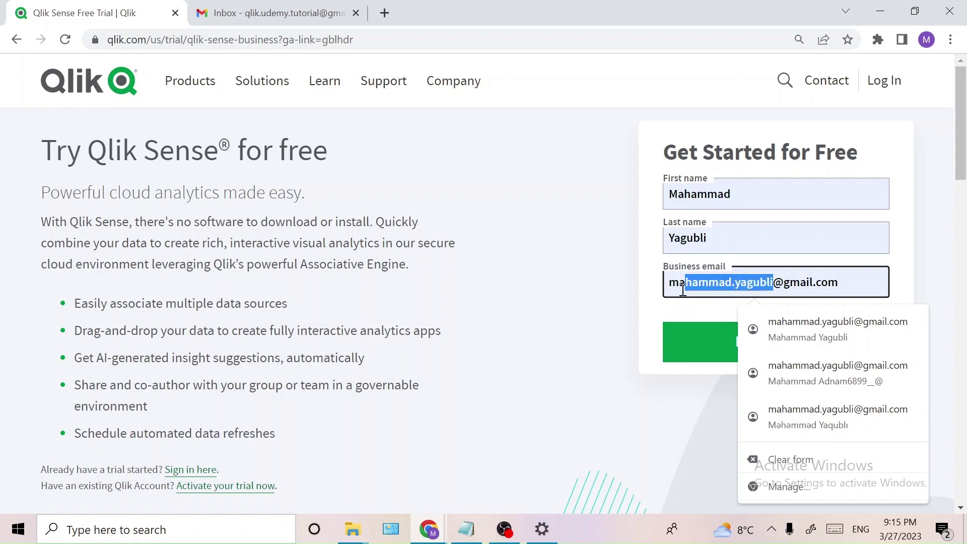
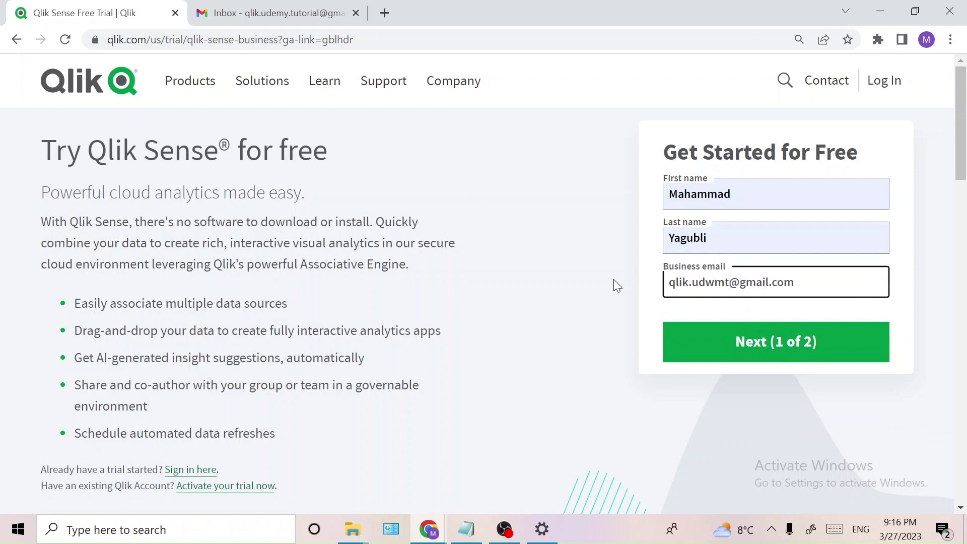
left_click(756, 342)
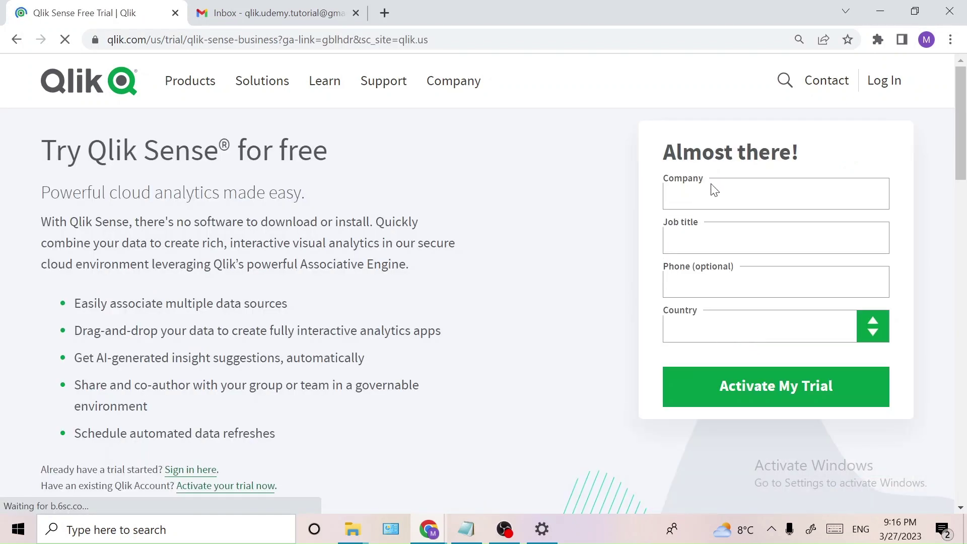
Enter Mycompany in the Company field of the 'Almost there!' step.
left_click(715, 195)
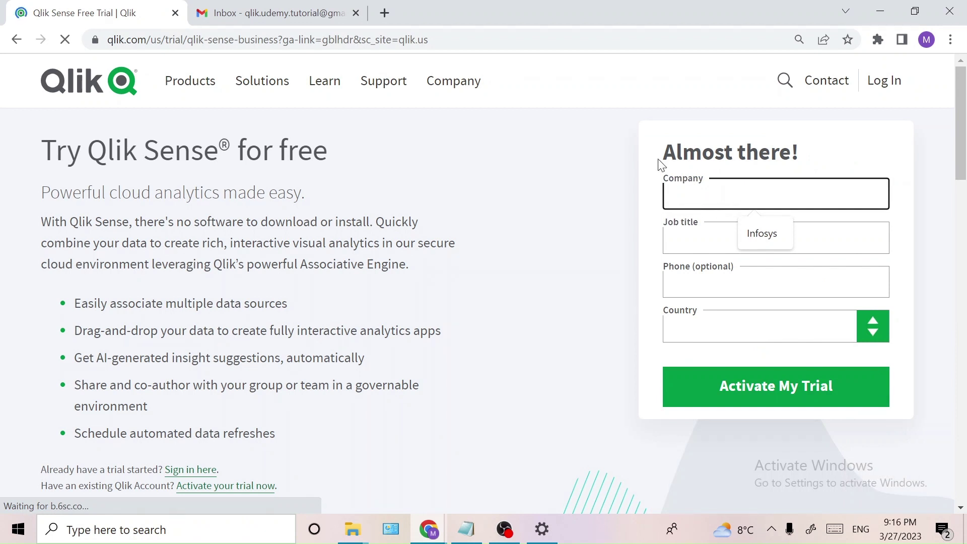
type("Mycompa")
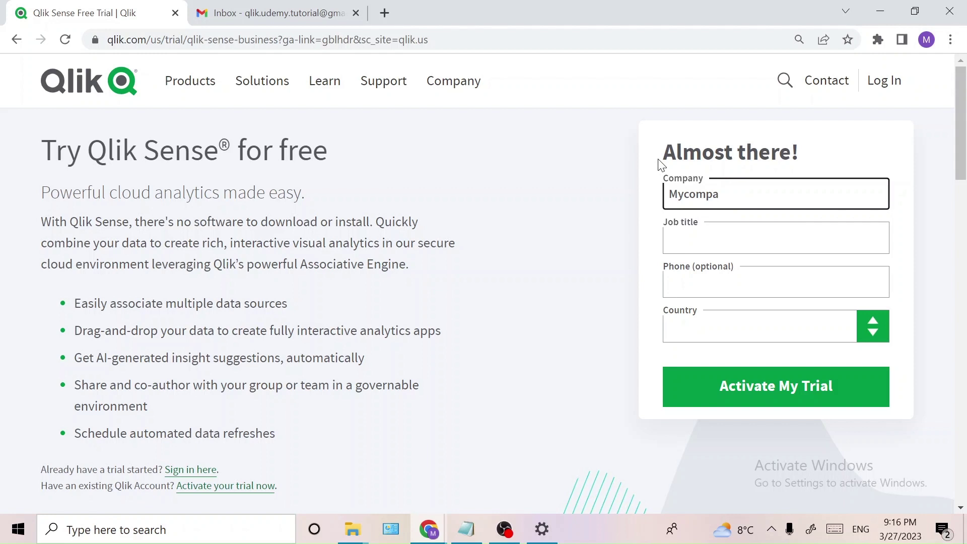
type("ny")
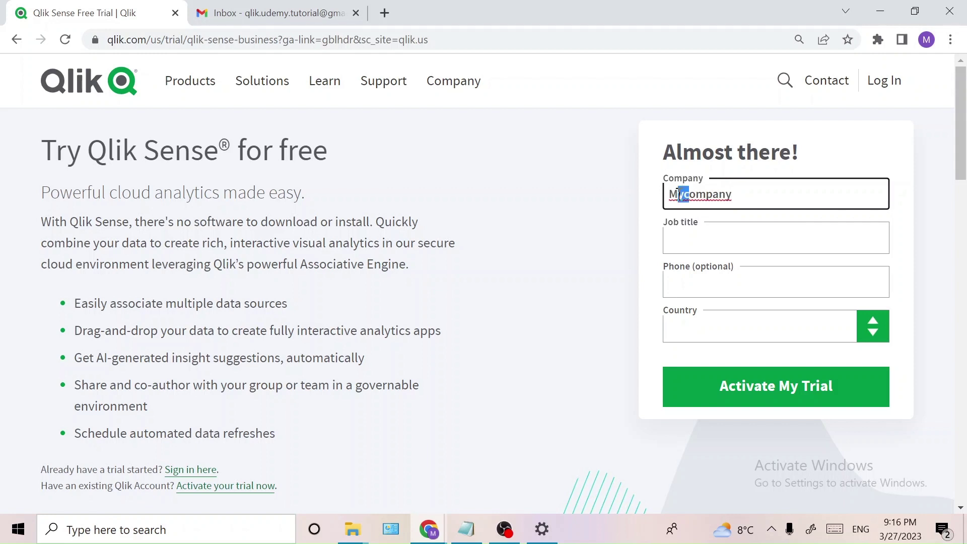
Change the company to 'Yourcompany' and set job title 'Qliksense developer', leaving phone blank.
left_click(683, 193)
key("BackSpace")
key("BackSpace")
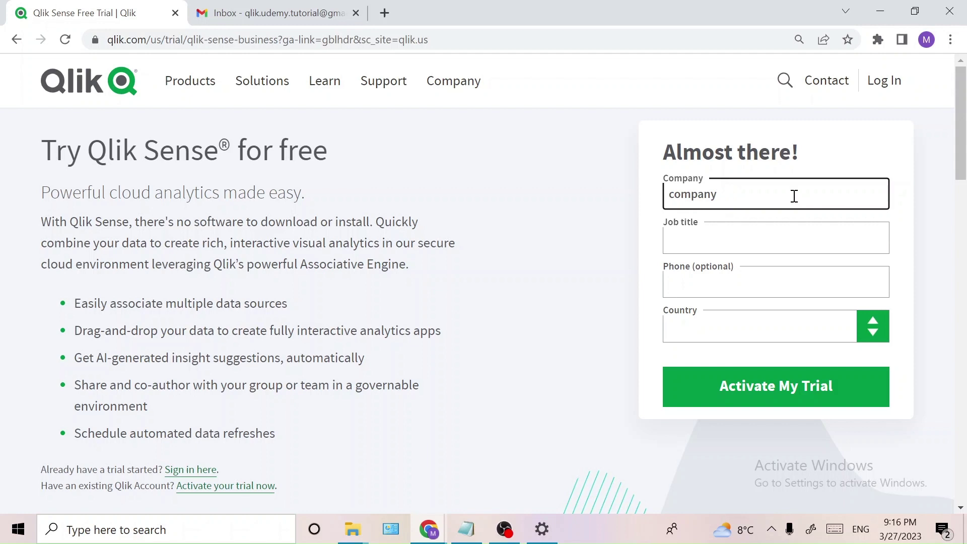
type("You")
type("r")
left_click(731, 245)
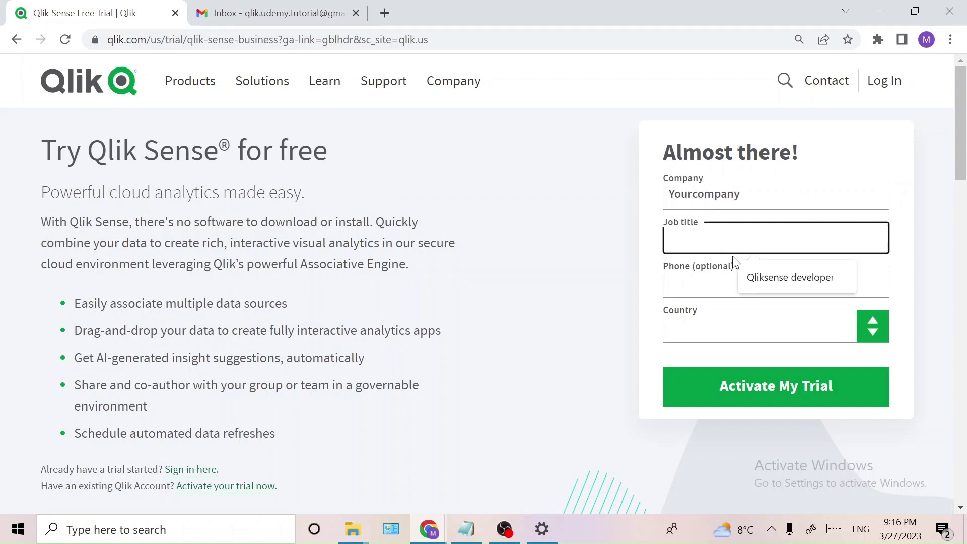
type("Qliksense devel")
type("oper")
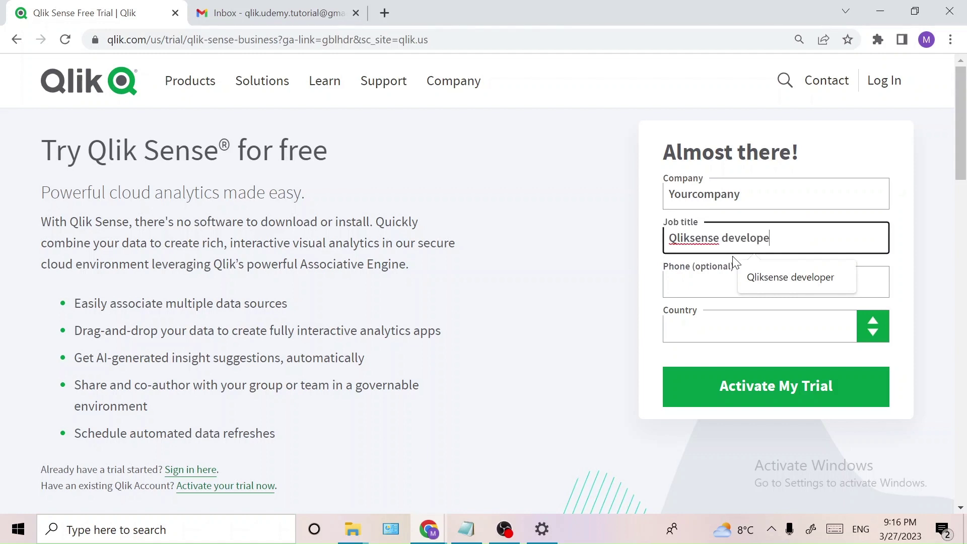
left_click(710, 283)
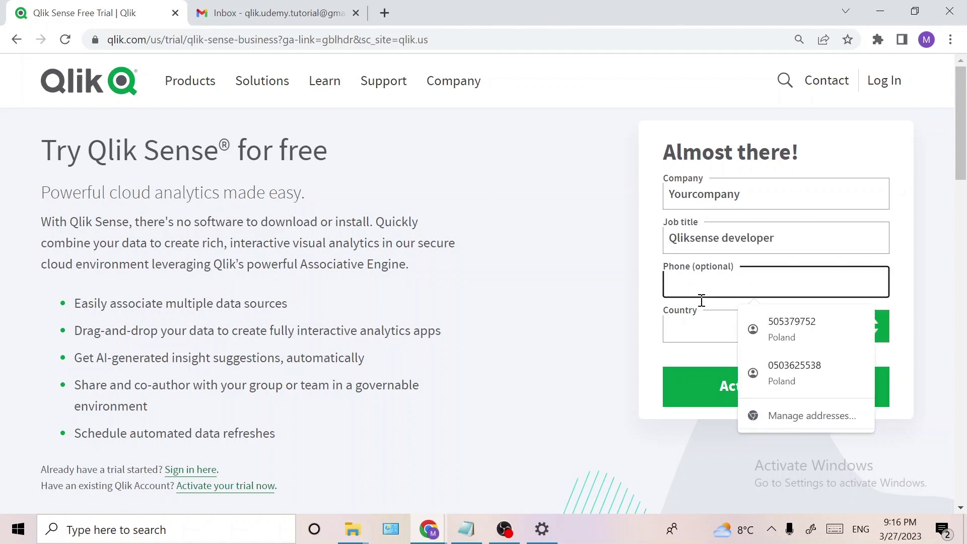
left_click(610, 358)
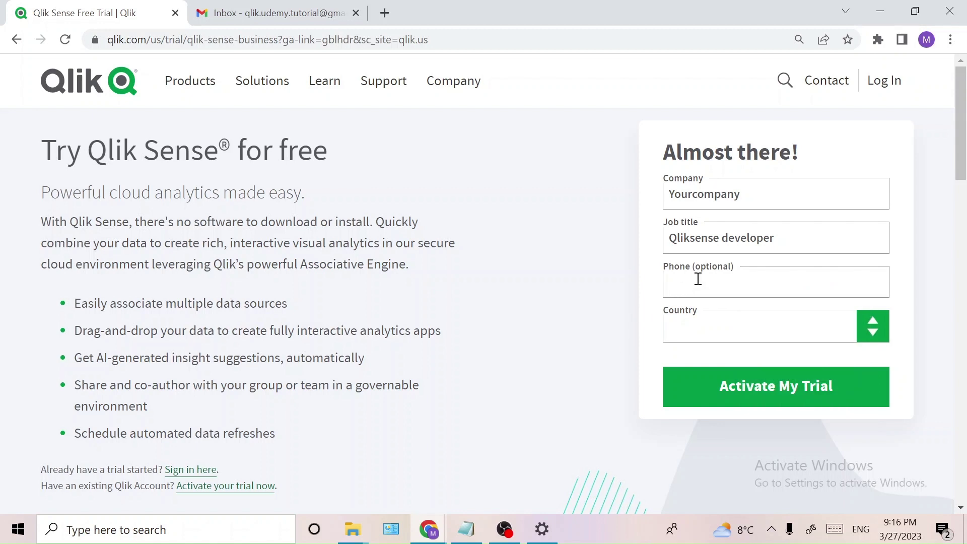
Choose Poland as the country, tick email consent, and submit Activate My Trial.
left_click(703, 325)
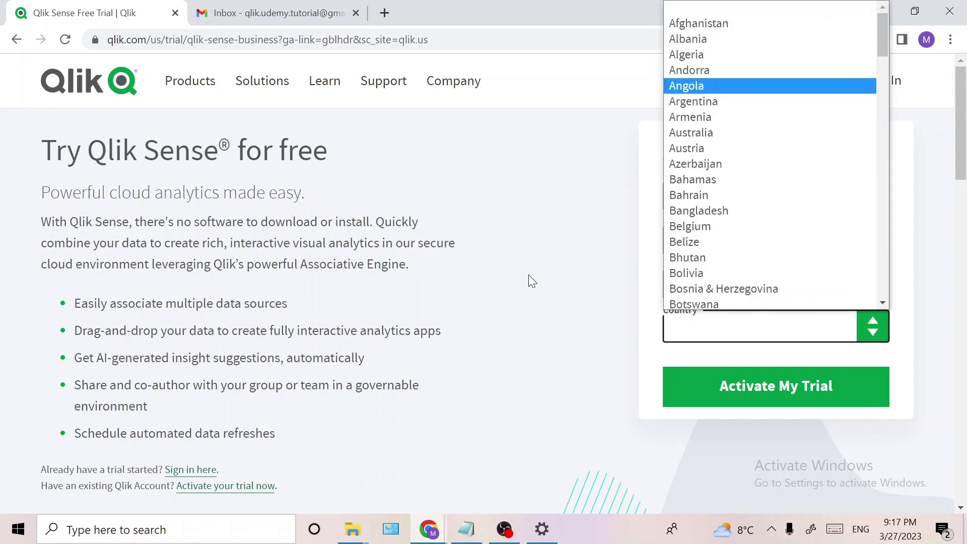
left_click(695, 332)
left_click(709, 322)
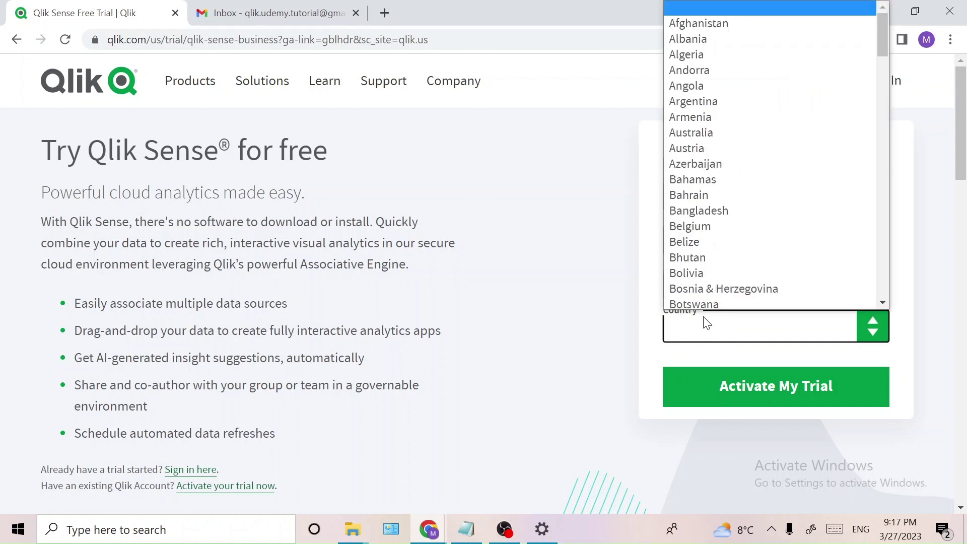
type("po")
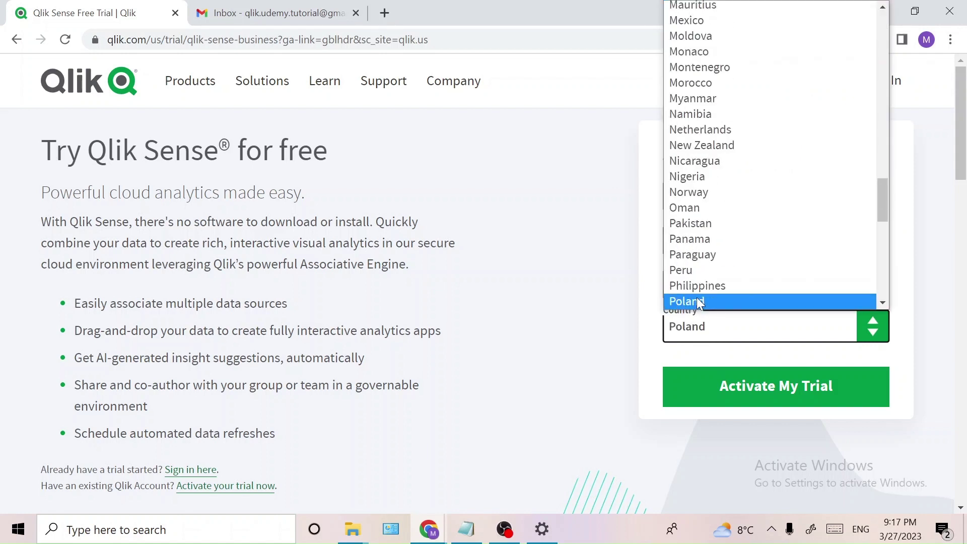
left_click(699, 302)
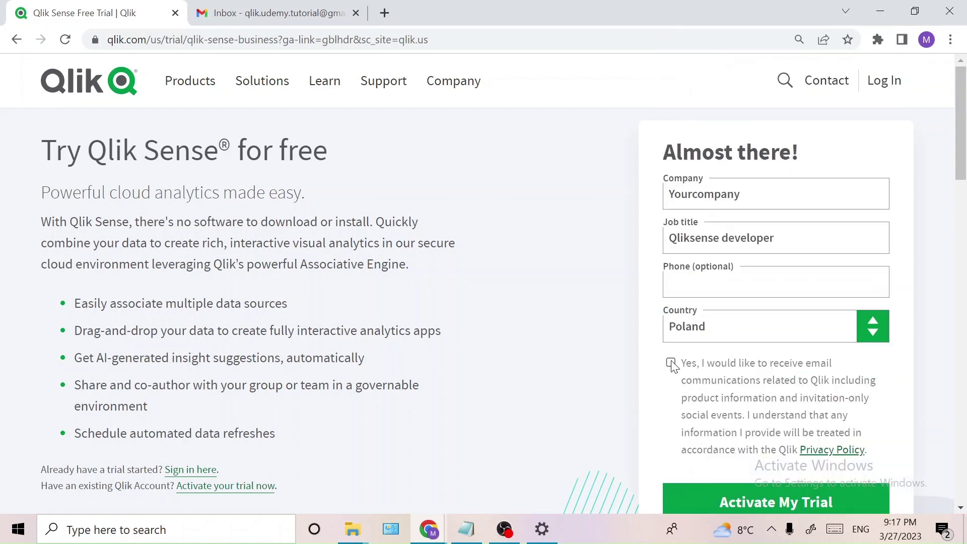
left_click(671, 363)
scroll(672, 364, "down", 2)
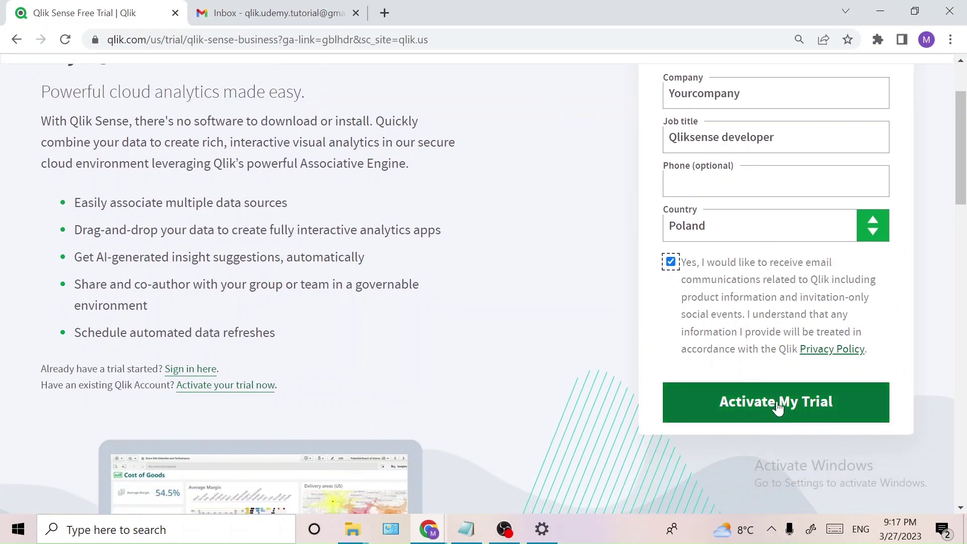
left_click(778, 406)
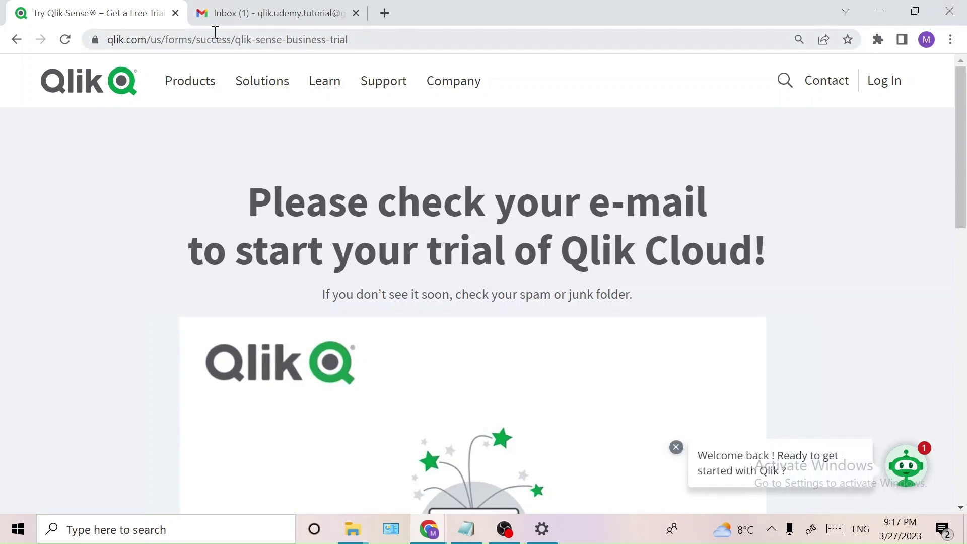
Switch to Gmail and open the 'Welcome to Qlik Cloud | Let's get started' email.
left_click(250, 14)
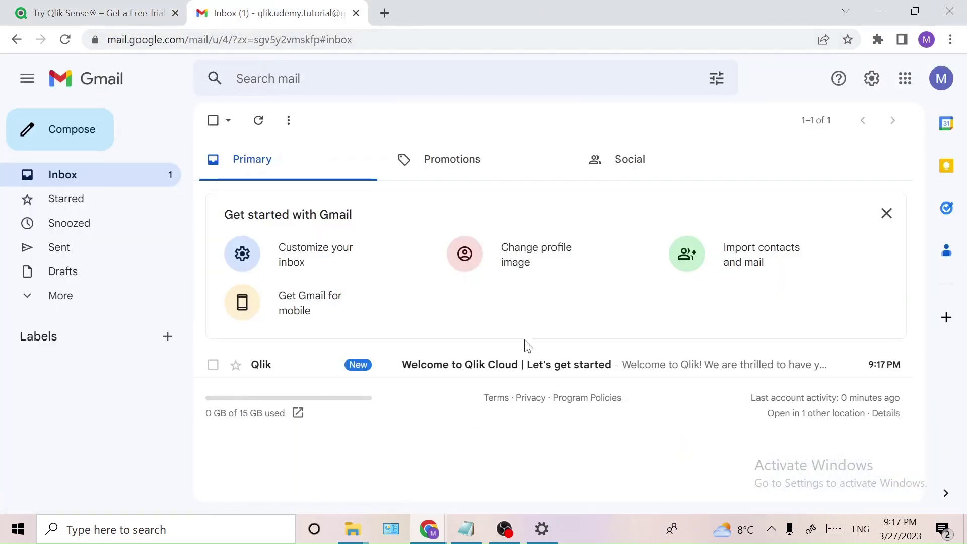
left_click(98, 13)
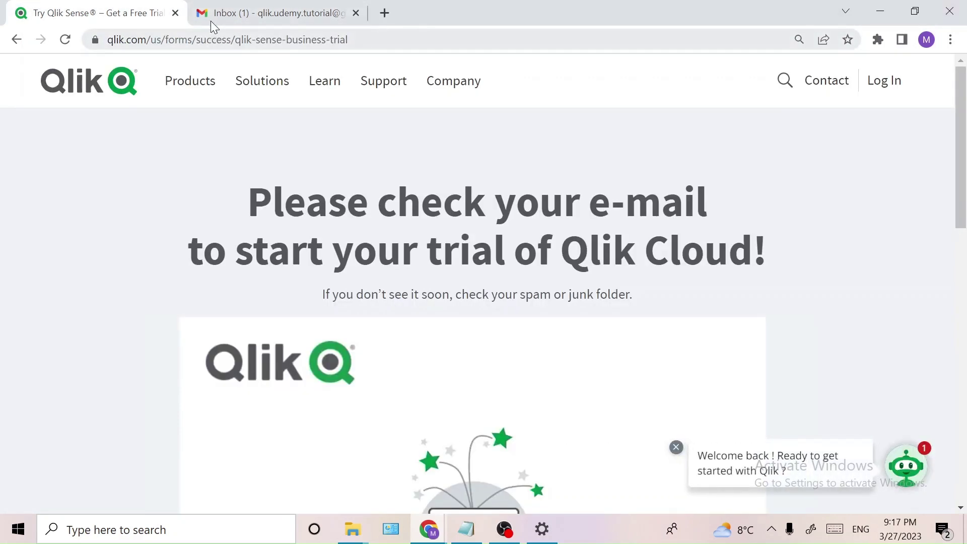
left_click(250, 14)
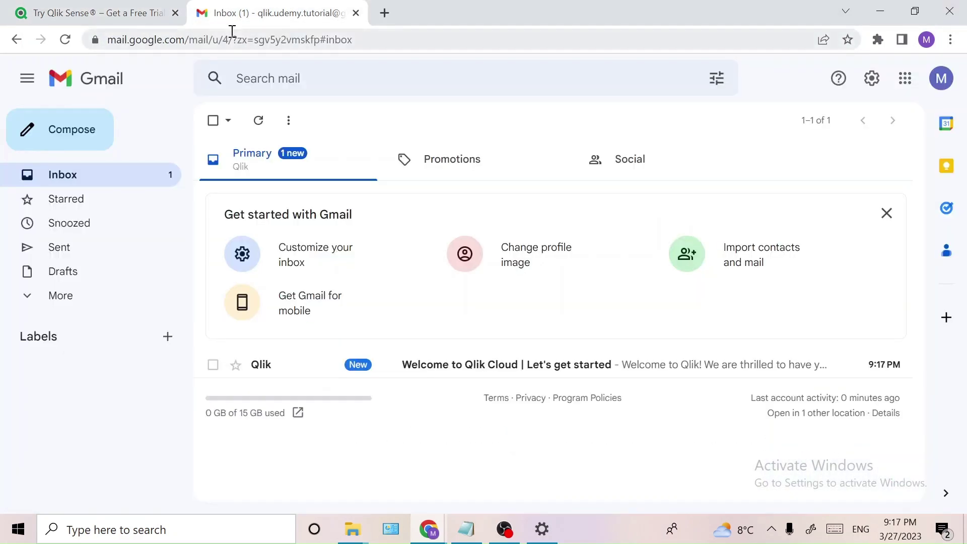
left_click(492, 368)
scroll(484, 341, "down", 3)
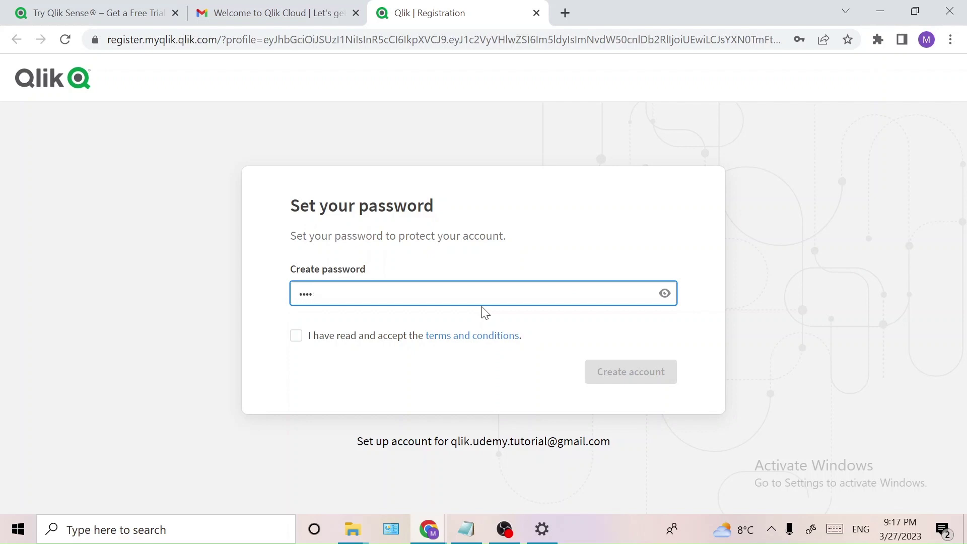
type("••")
type("••••")
Accept the terms and conditions and submit Create account.
left_click(295, 335)
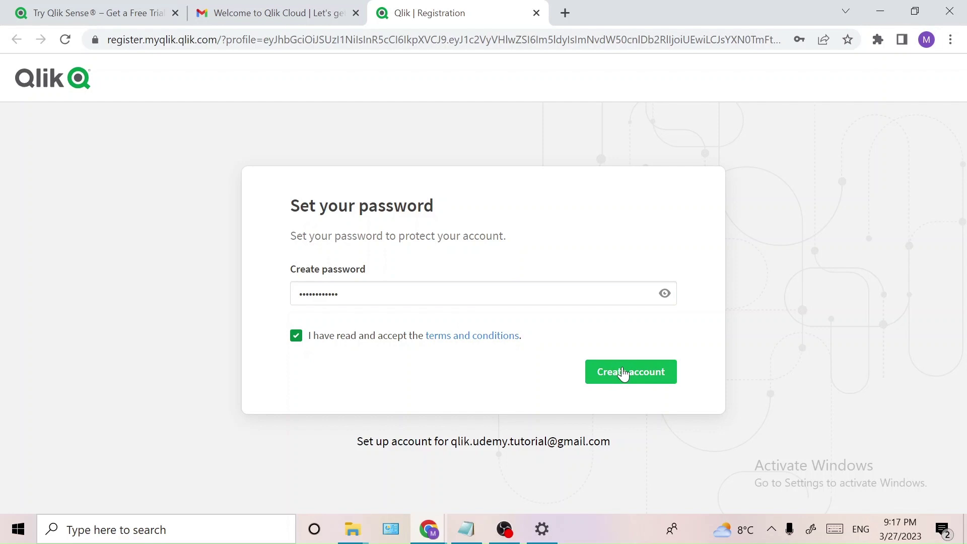
left_click(623, 373)
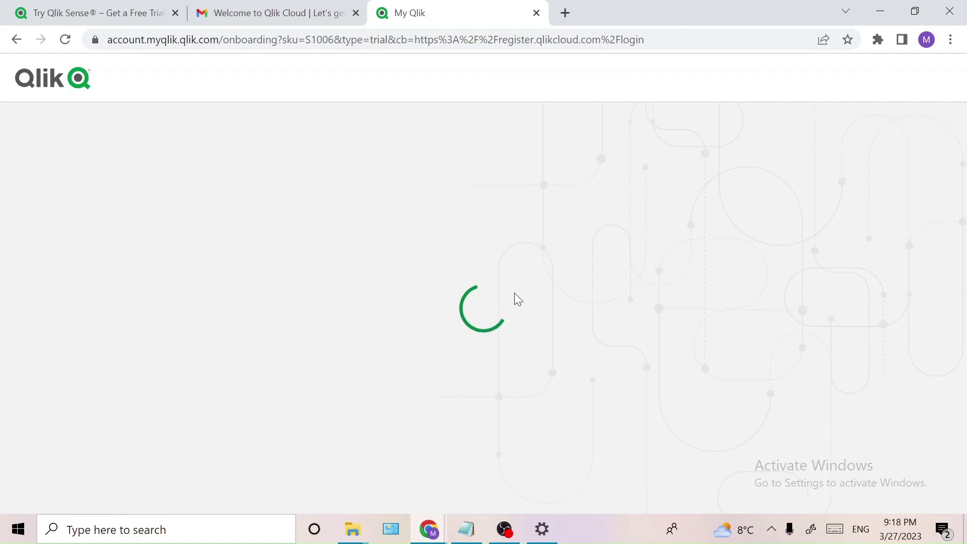
scroll(498, 354, "down", 1)
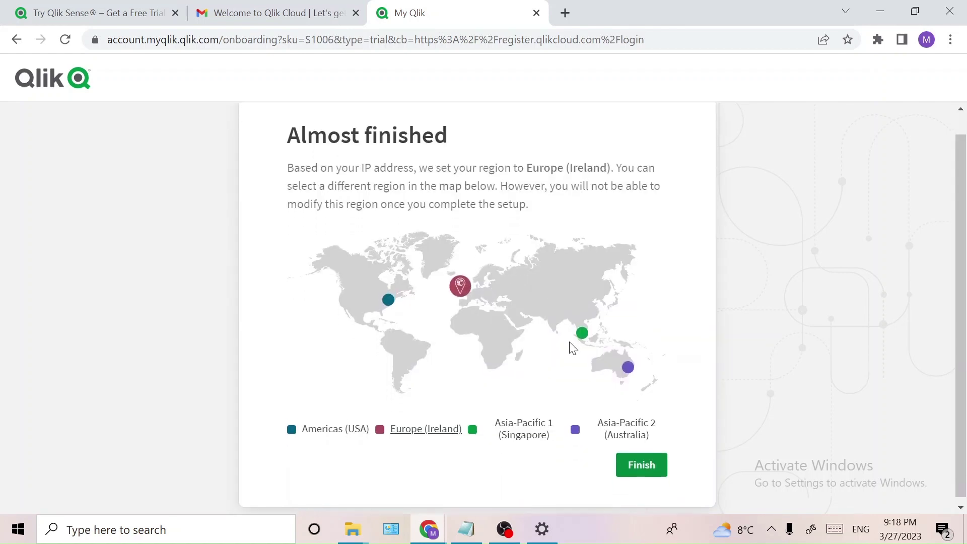
Keep the Europe (Ireland) region and finish the Almost finished page.
left_click(641, 461)
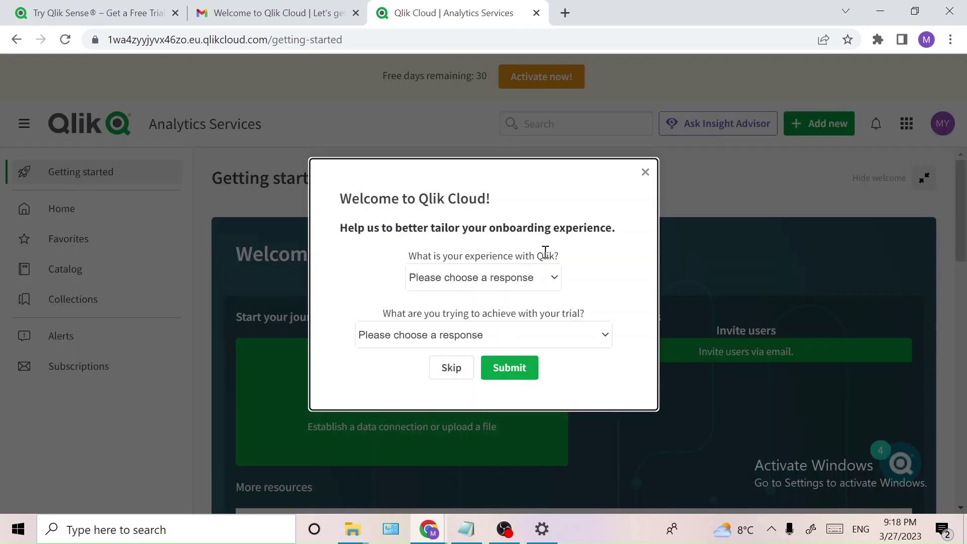
Pick 'New to Qlik' as the experience level and submit the welcome questionnaire.
left_click(488, 279)
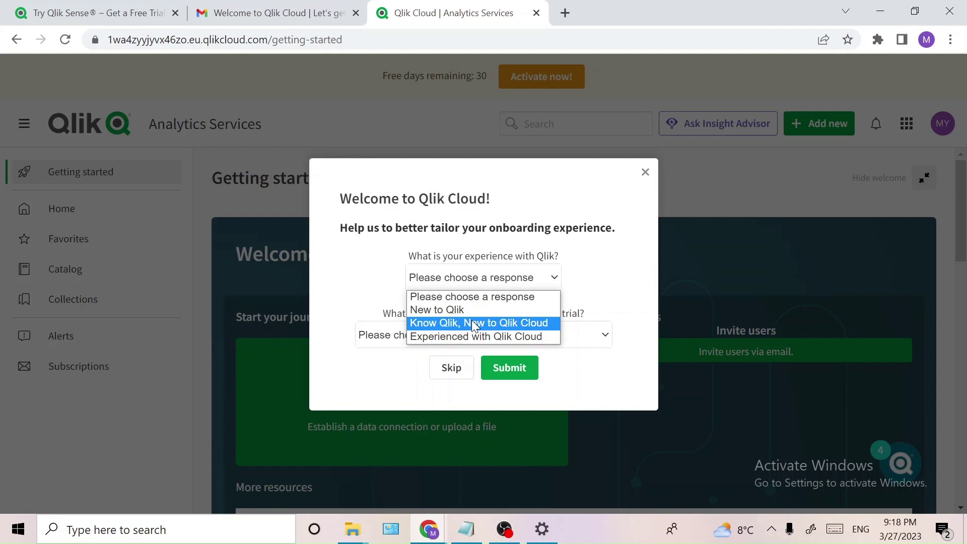
key("Escape")
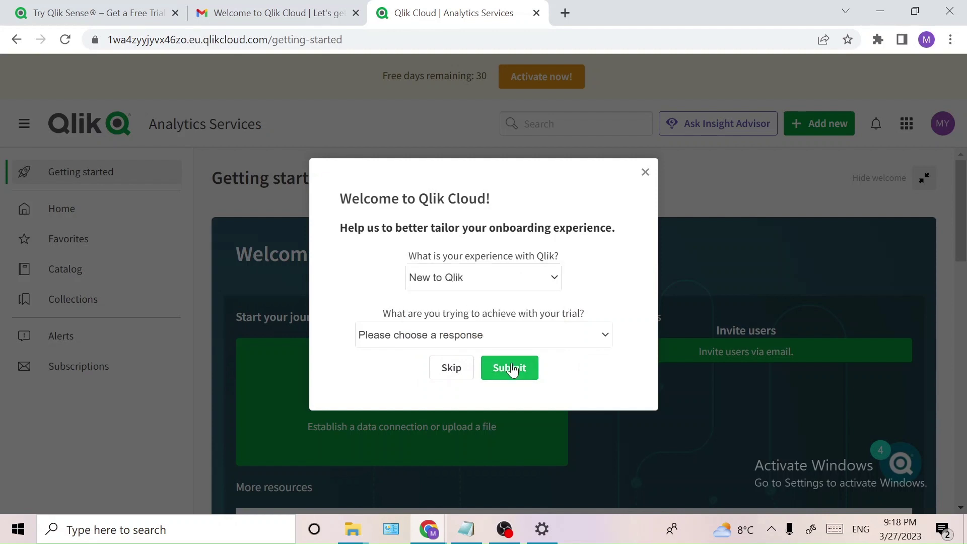
left_click(510, 367)
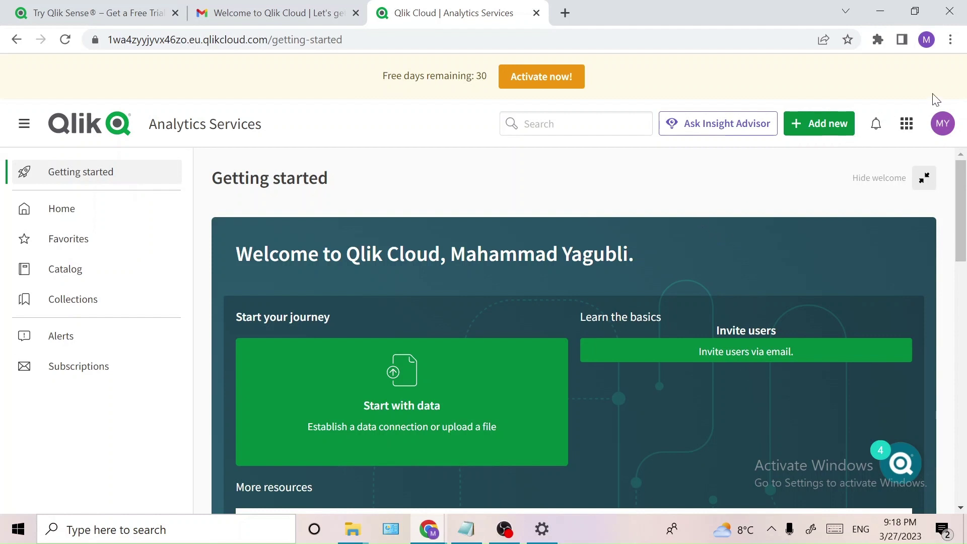
Reach the Tools page through the account menu's Profile settings.
left_click(940, 124)
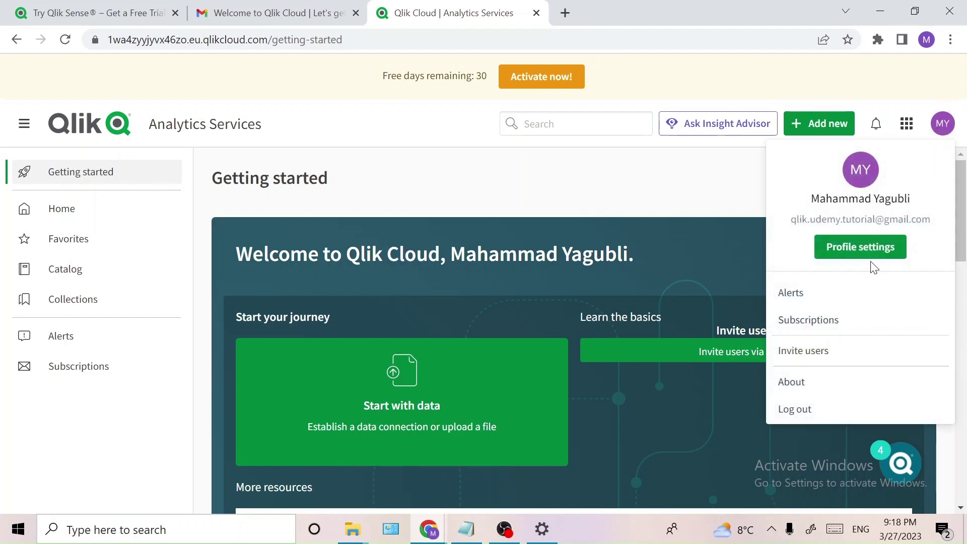
left_click(860, 247)
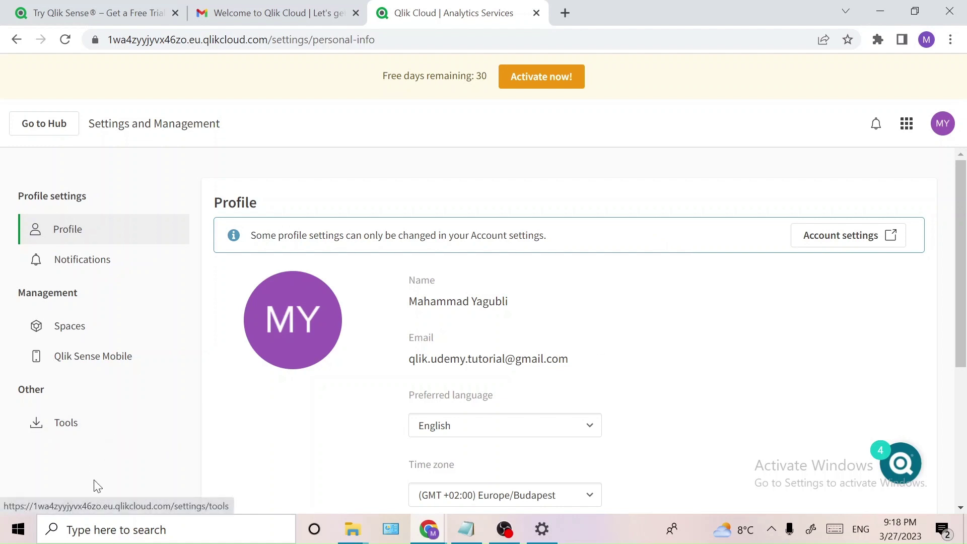
left_click(64, 422)
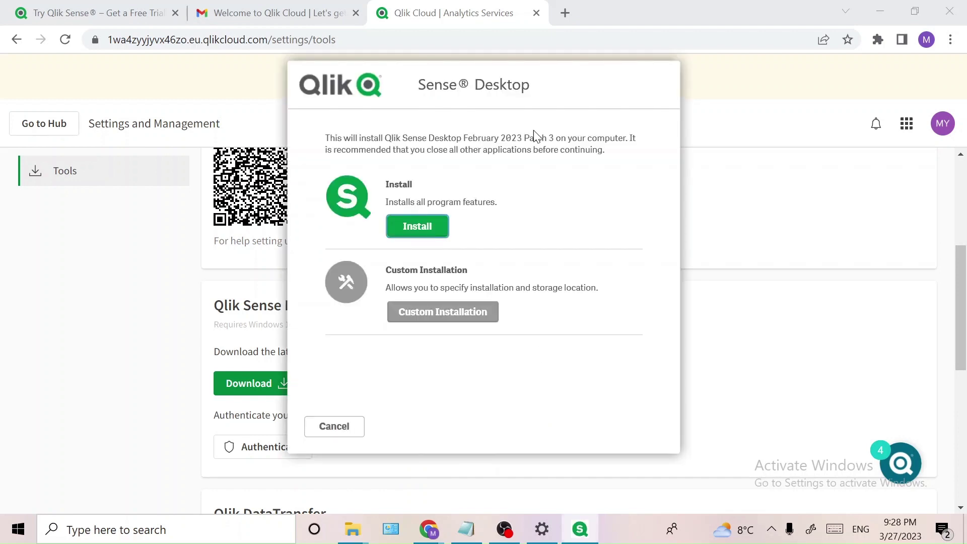
Choose the full Qlik Sense Desktop installation and accept its license agreement.
left_click(424, 224)
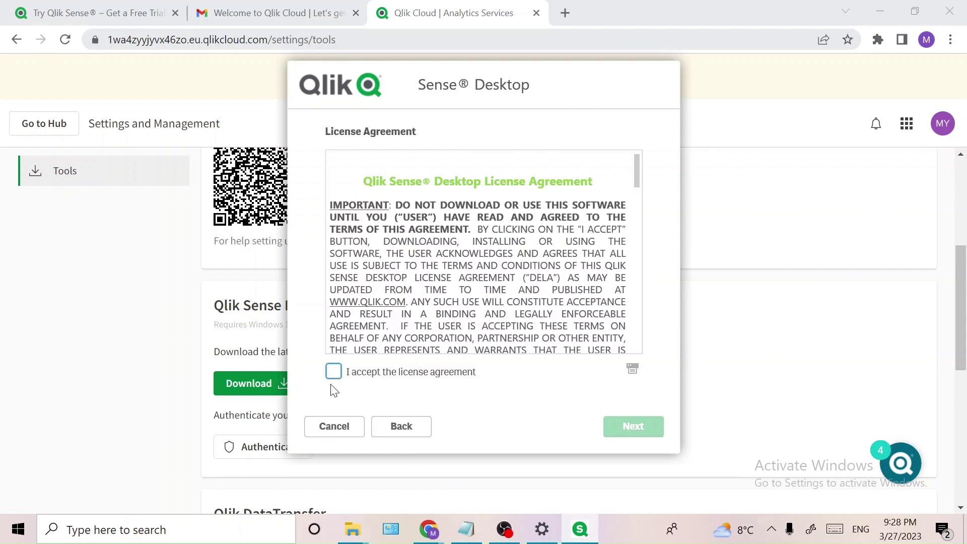
left_click(334, 372)
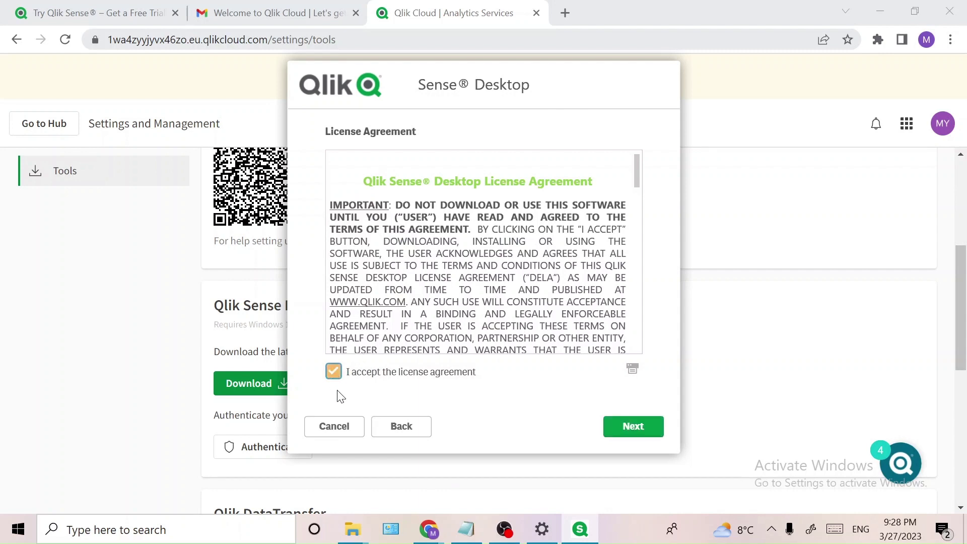
left_click(644, 424)
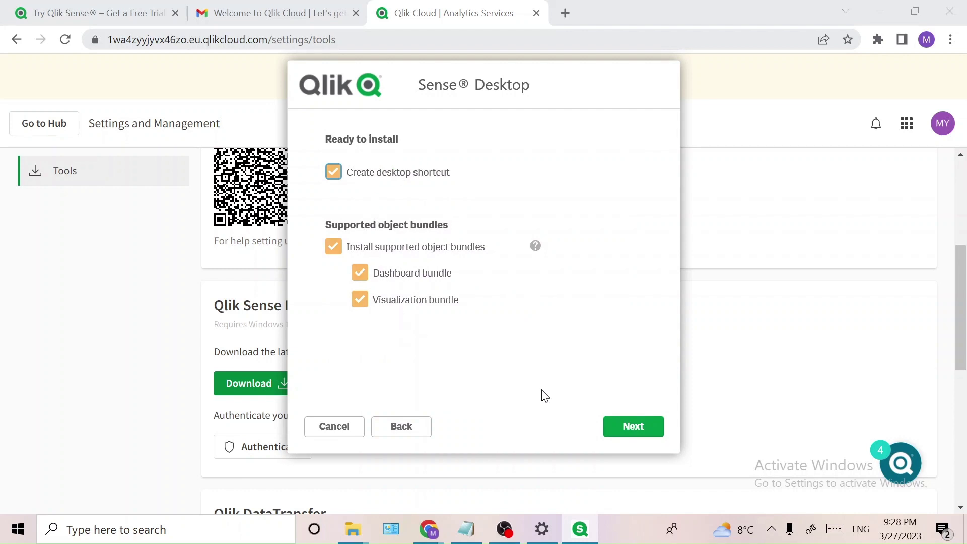
left_click(634, 427)
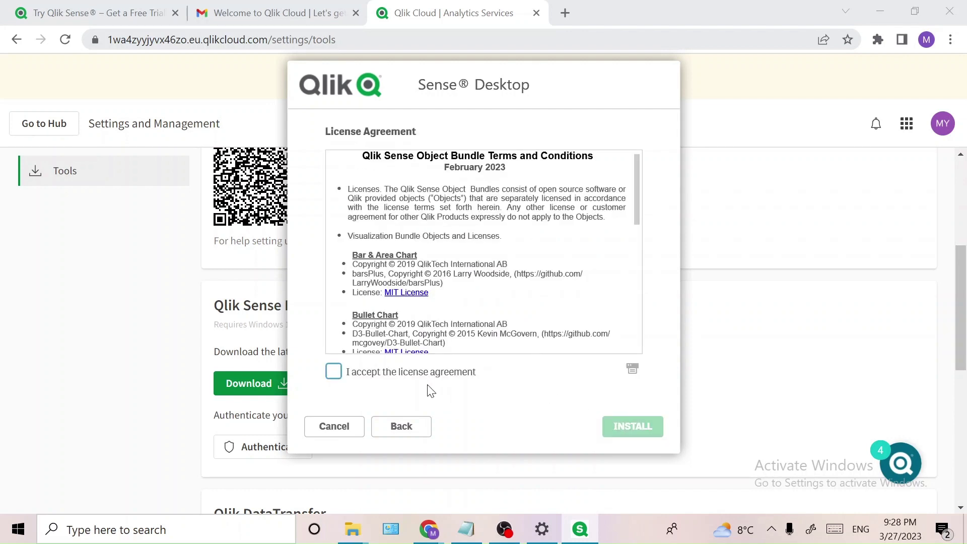
Accept the object bundle license terms and start the installation.
left_click(333, 372)
scroll(449, 257, "down", 5)
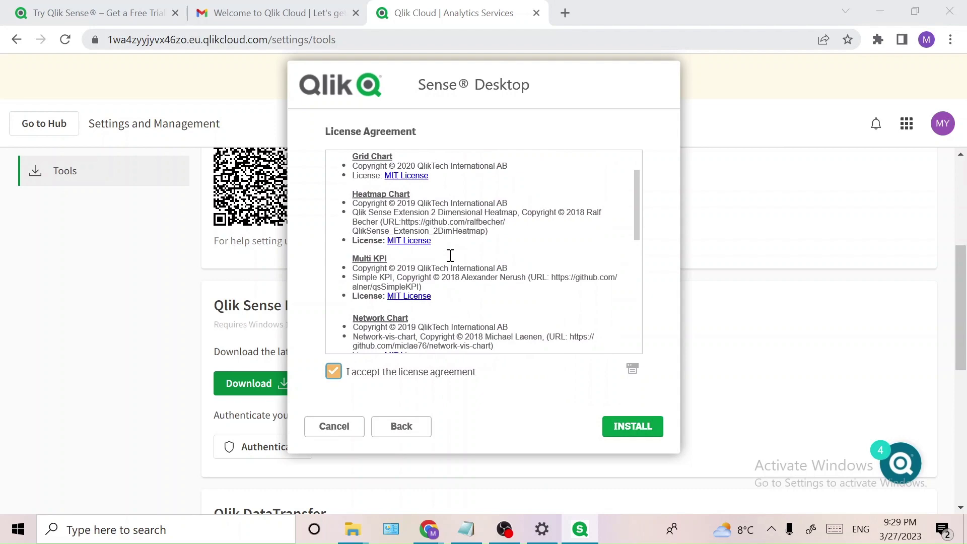
scroll(450, 257, "down", 5)
scroll(468, 264, "down", 5)
scroll(508, 273, "down", 5)
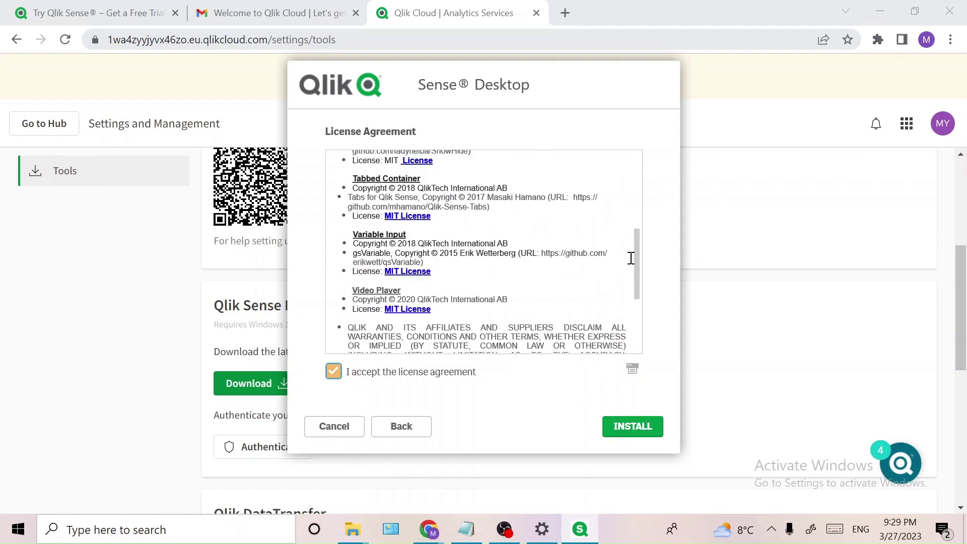
key("ctrl+a")
left_click(603, 285)
scroll(603, 286, "down", 8)
scroll(603, 286, "down", 8)
scroll(604, 286, "down", 5)
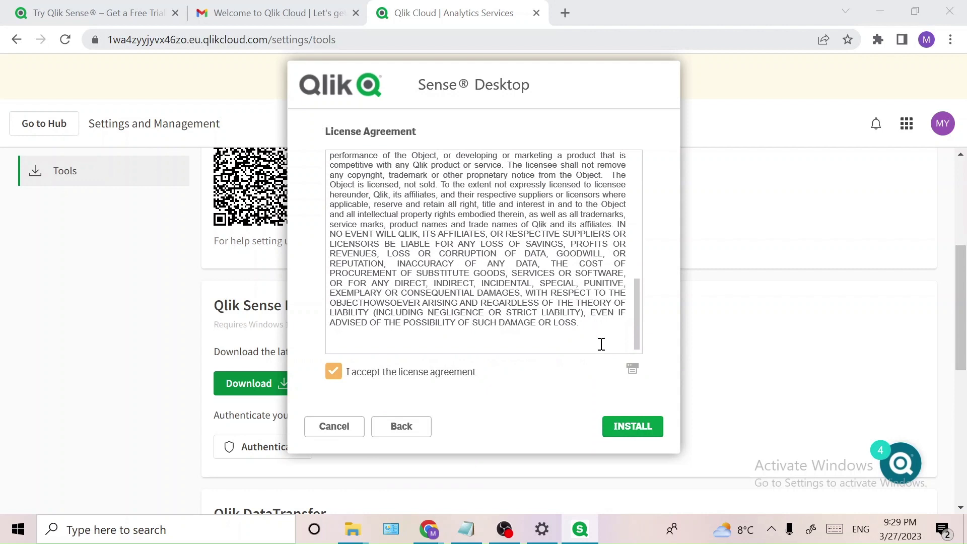
left_click(632, 426)
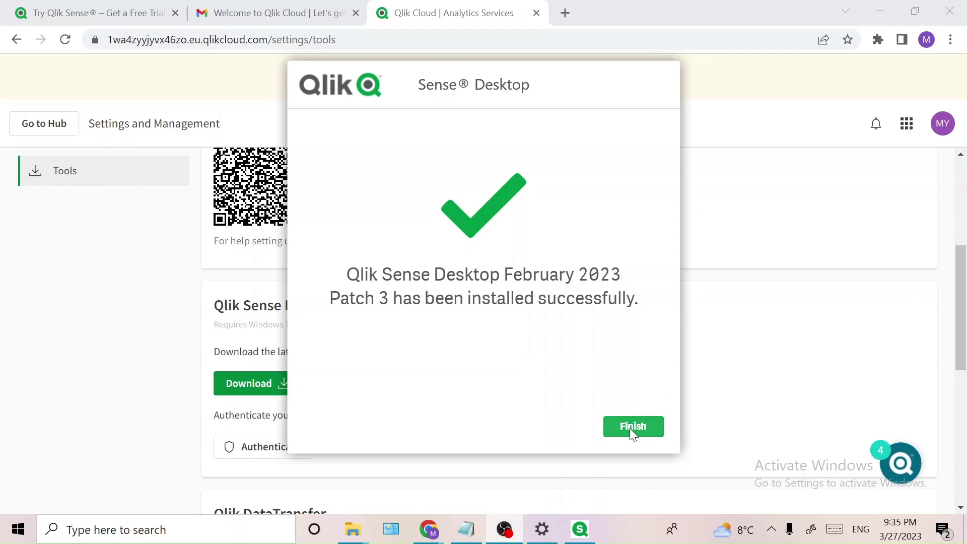
Close the finished installer and launch Qlik Sense Desktop from a 'QLIK' Windows search.
left_click(633, 426)
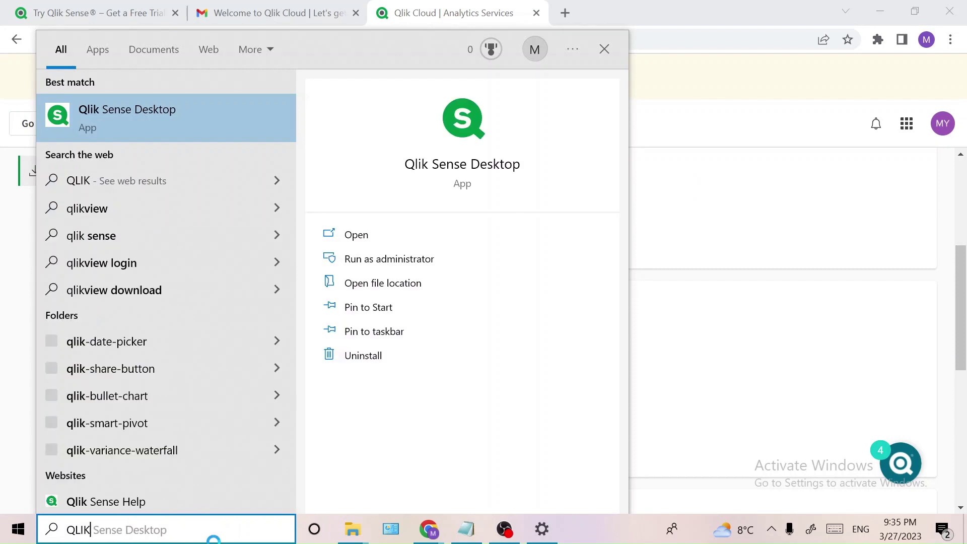
key("Return")
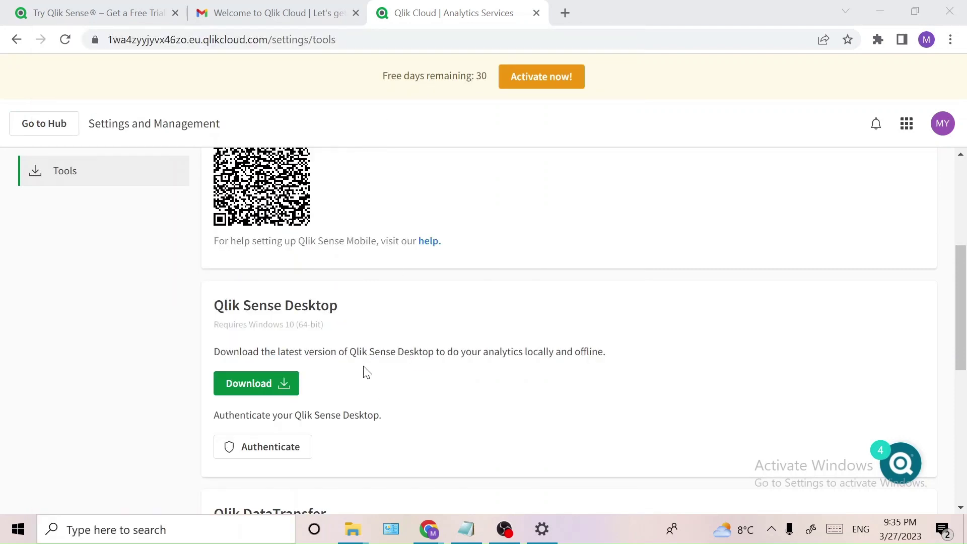
Authenticate Qlik Sense Desktop, always allowing the site to open QlikSenseBrowser.
left_click(265, 446)
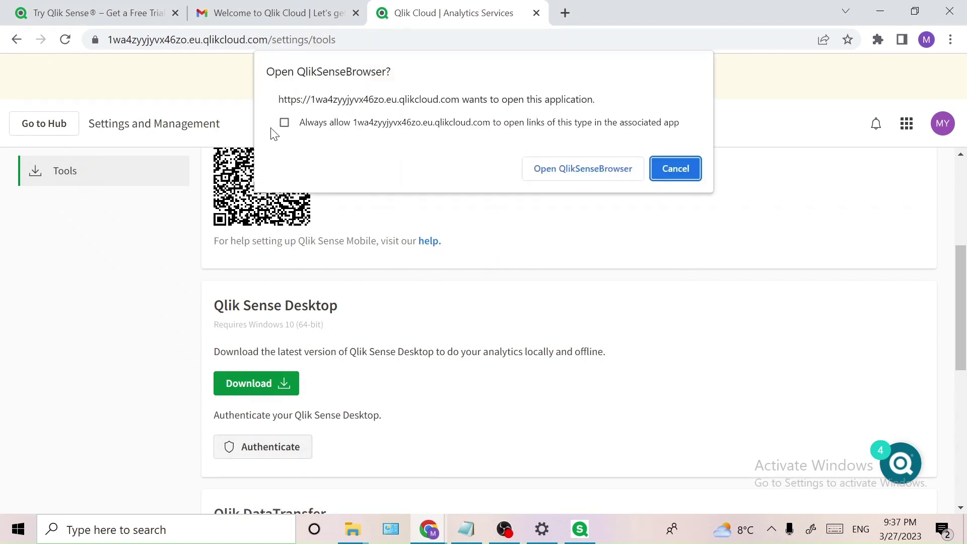
left_click(285, 123)
left_click(592, 167)
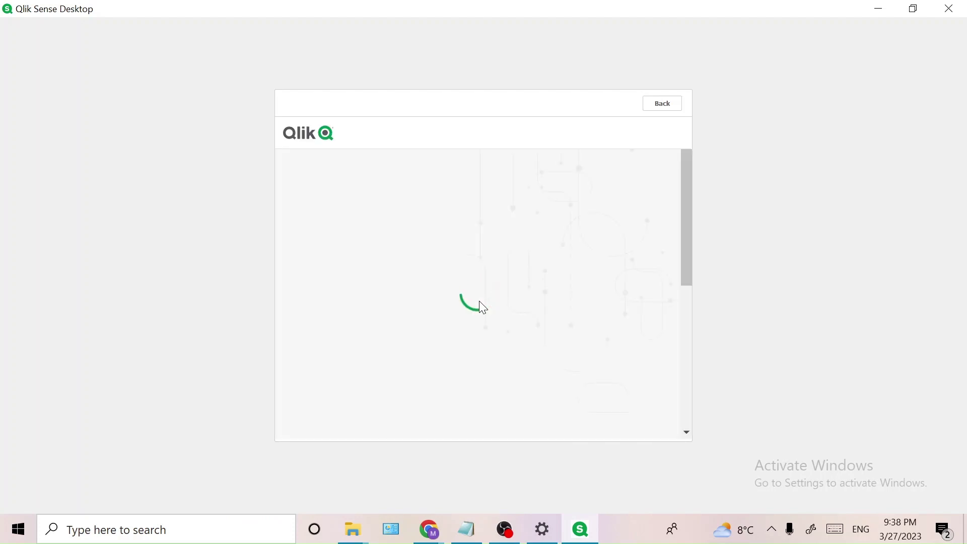
Sign in to Qlik Sense Desktop with the Qlik Cloud email and password.
left_click(486, 250)
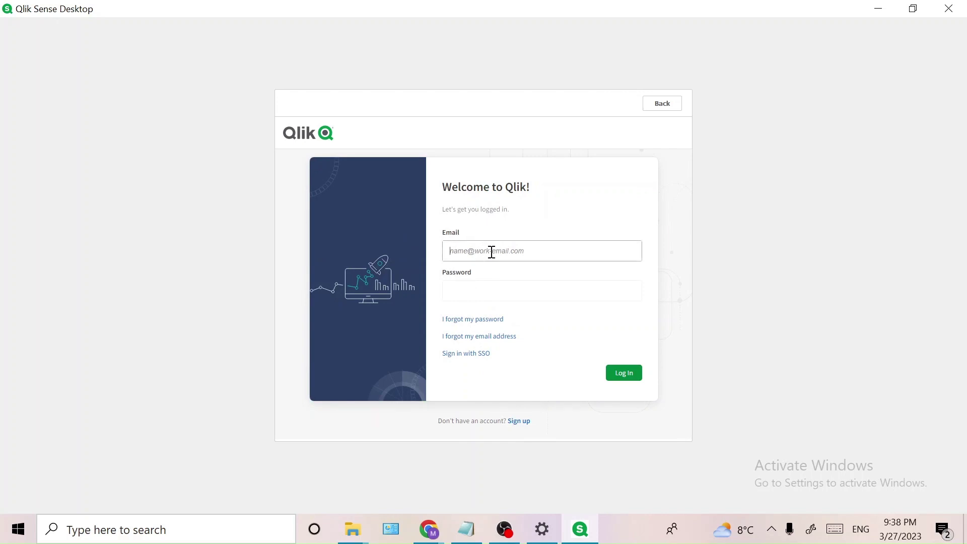
key("Tab")
type("**")
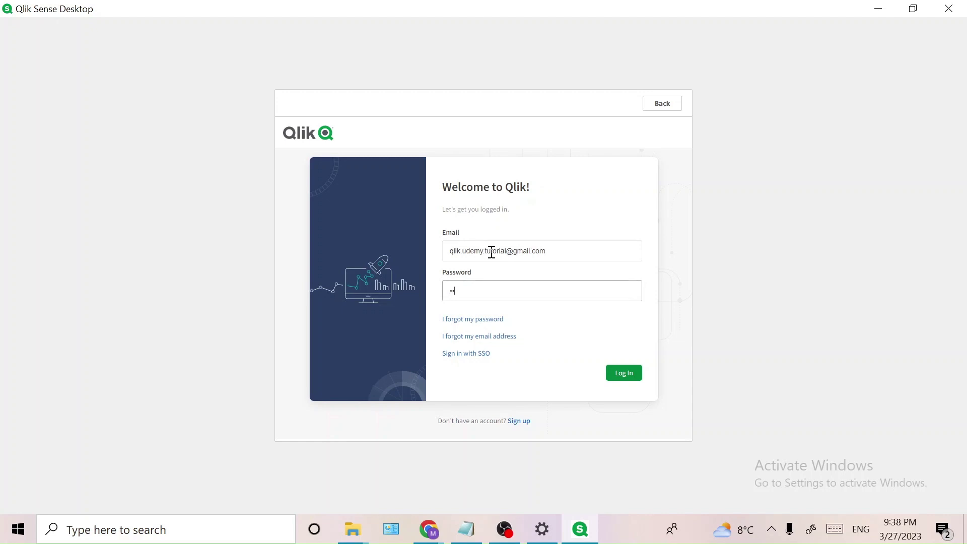
type("*")
key("Return")
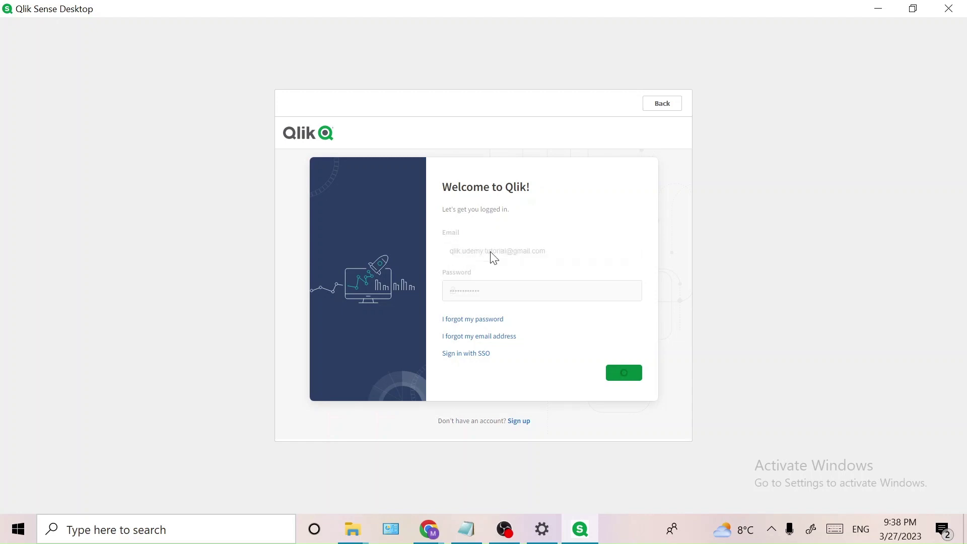